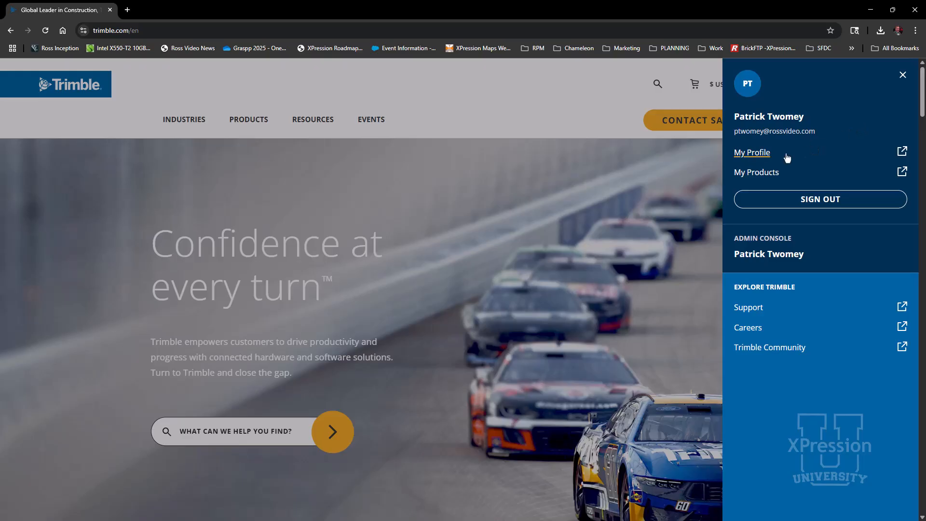
Step: Open 3D Warehouse from the Trimble account's product list and search it for Delta A330
click(766, 174)
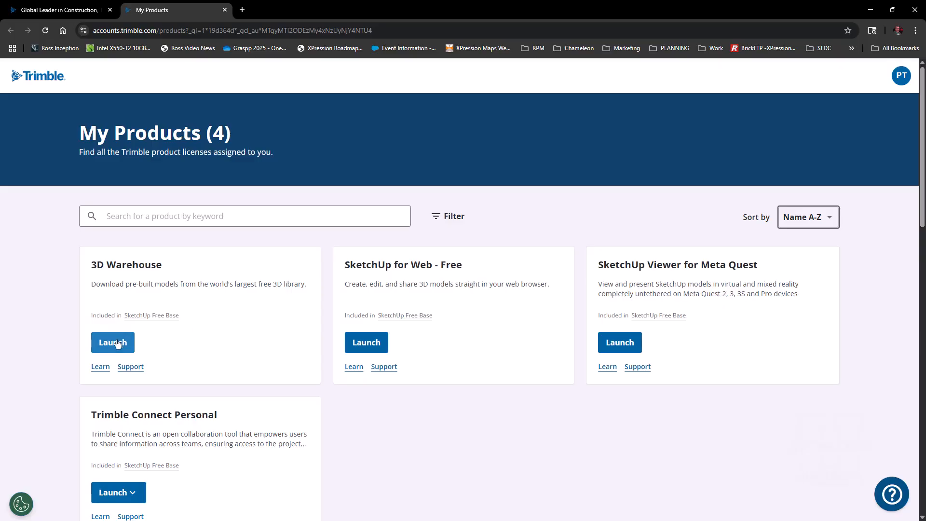
click(116, 343)
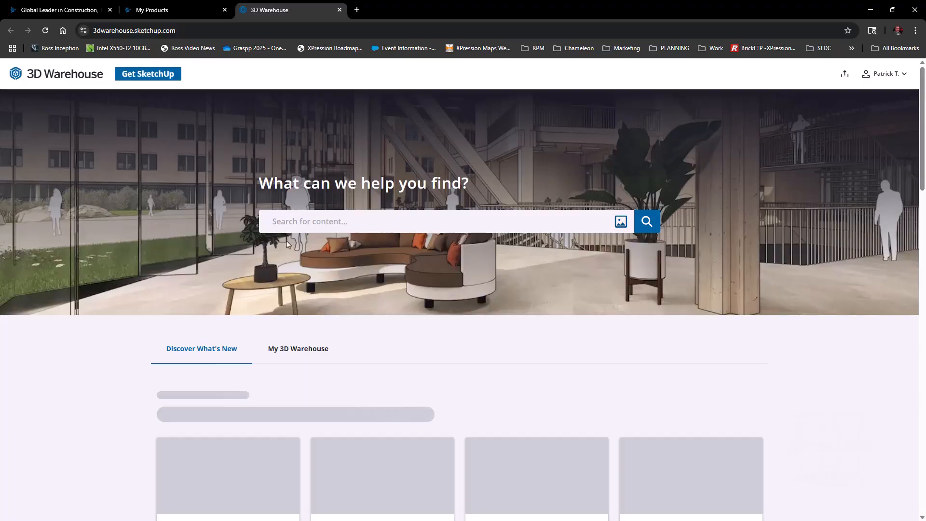
click(289, 228)
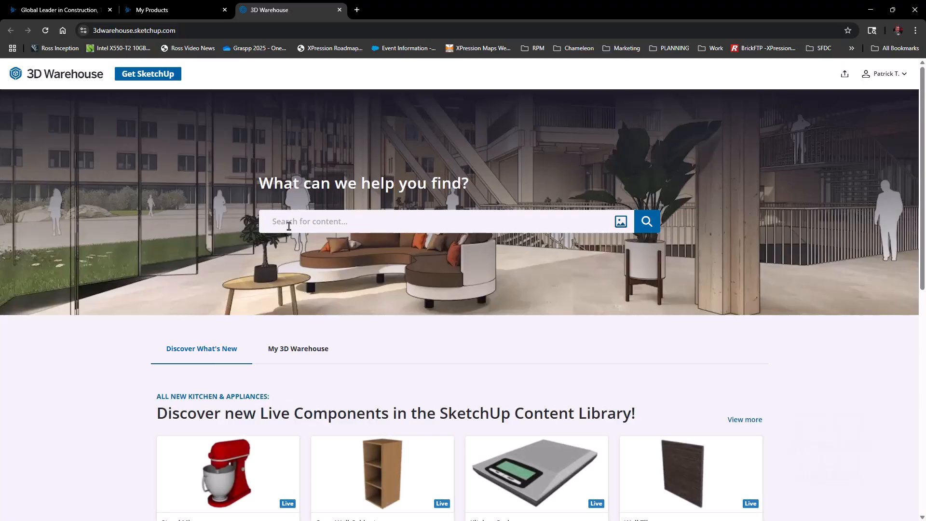
text(Delta A330)
key(Return)
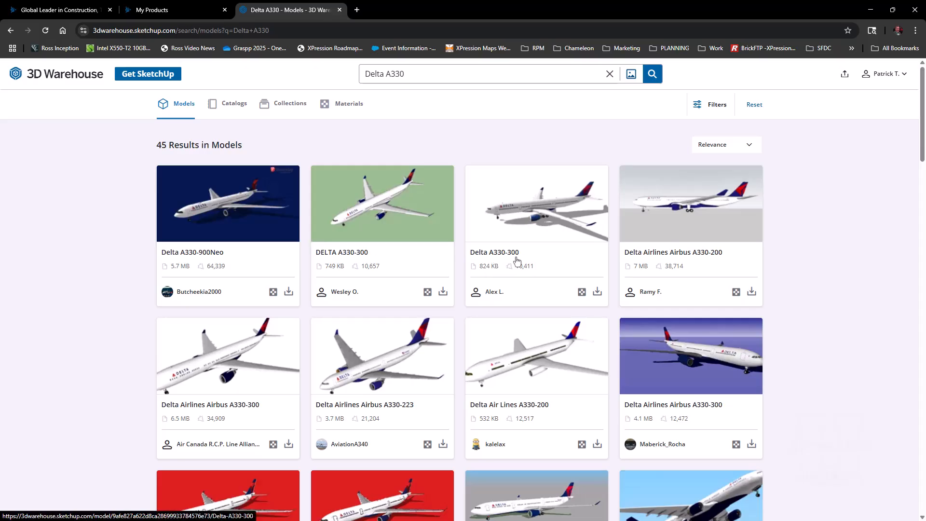
Step: Download the third Delta A330-300 result as a Collada file, saving it in the 3D Models folder
click(597, 292)
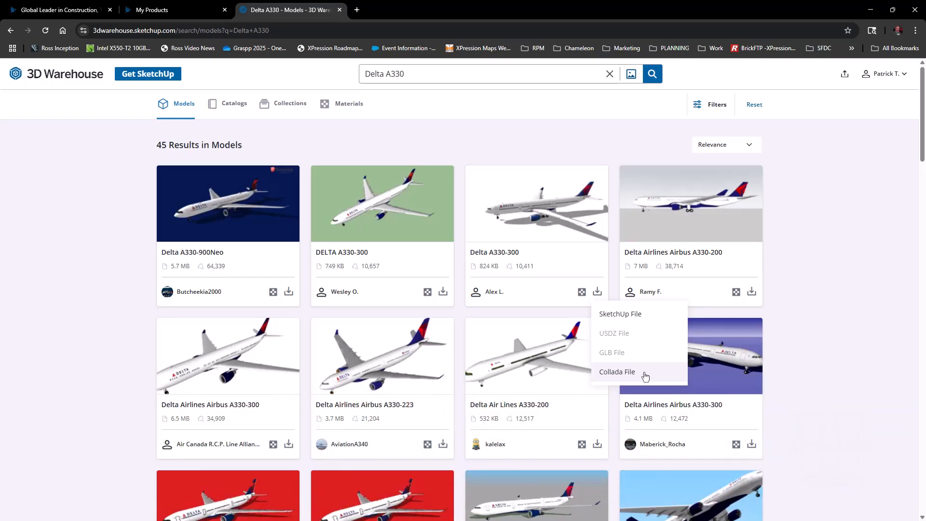
click(646, 376)
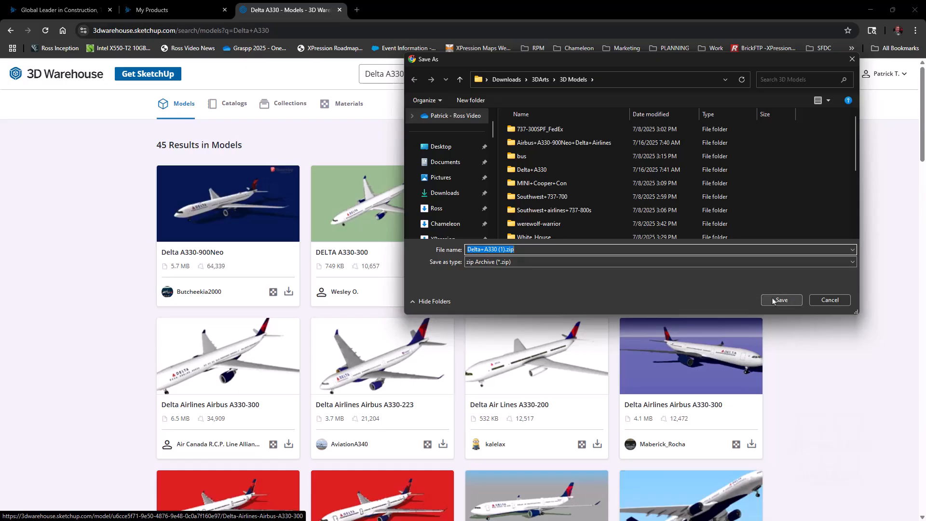
click(773, 300)
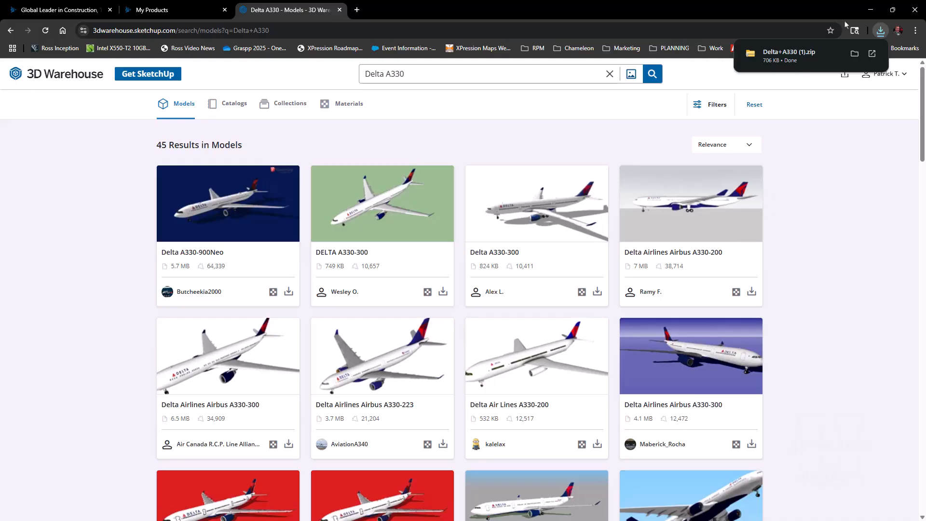
Step: Extract the downloaded Delta+A330 (1).zip archive into its default folder and close the file window
mouse_move(819, 55)
click(855, 53)
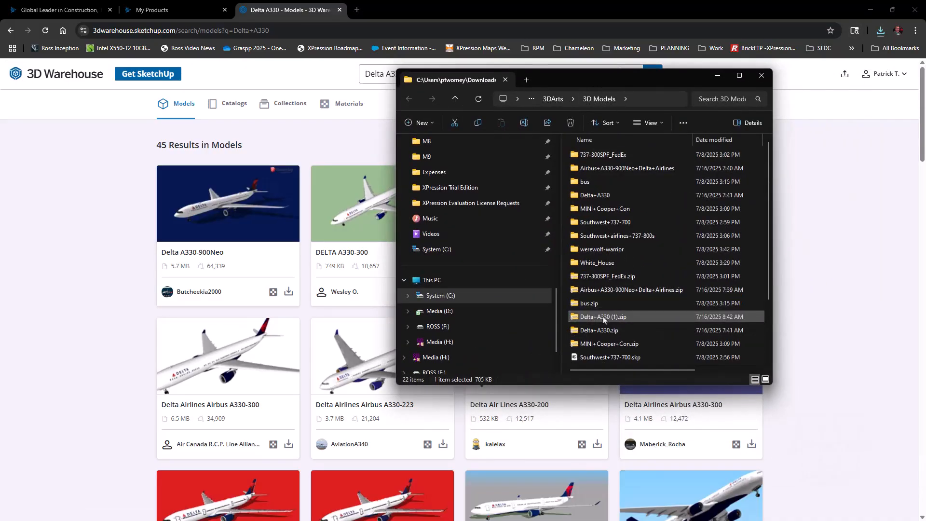
double_click(604, 320)
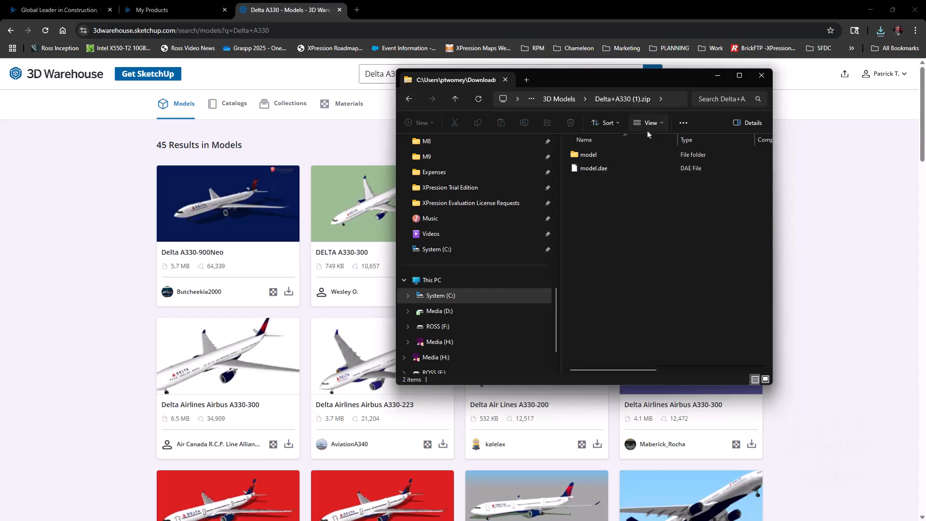
click(687, 124)
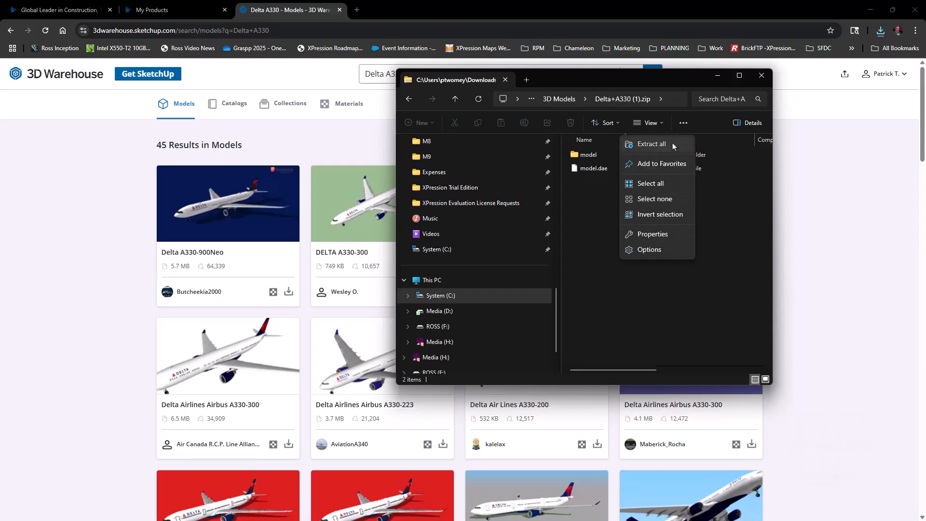
click(675, 145)
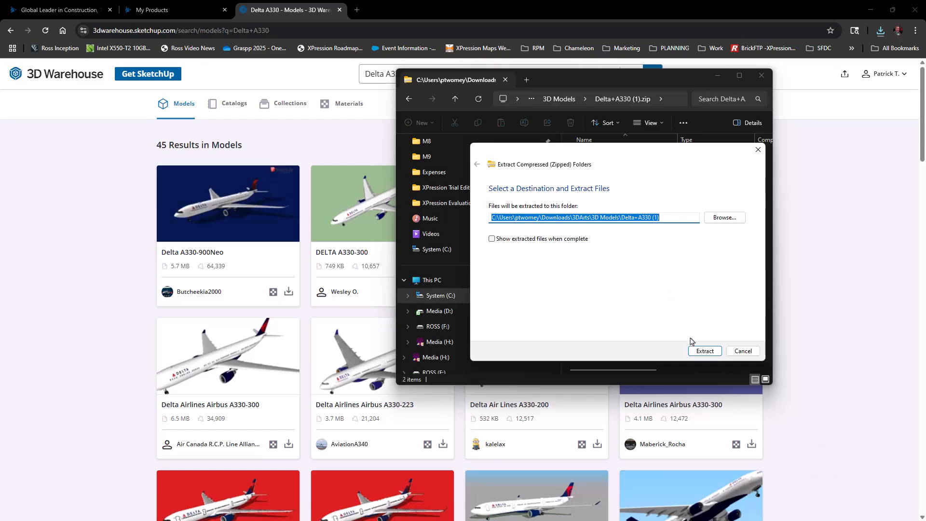
click(703, 350)
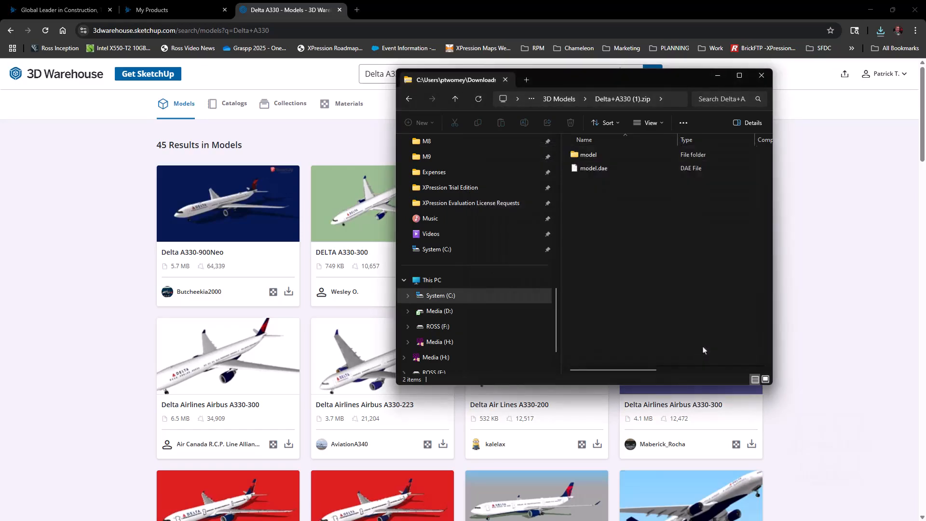
click(762, 76)
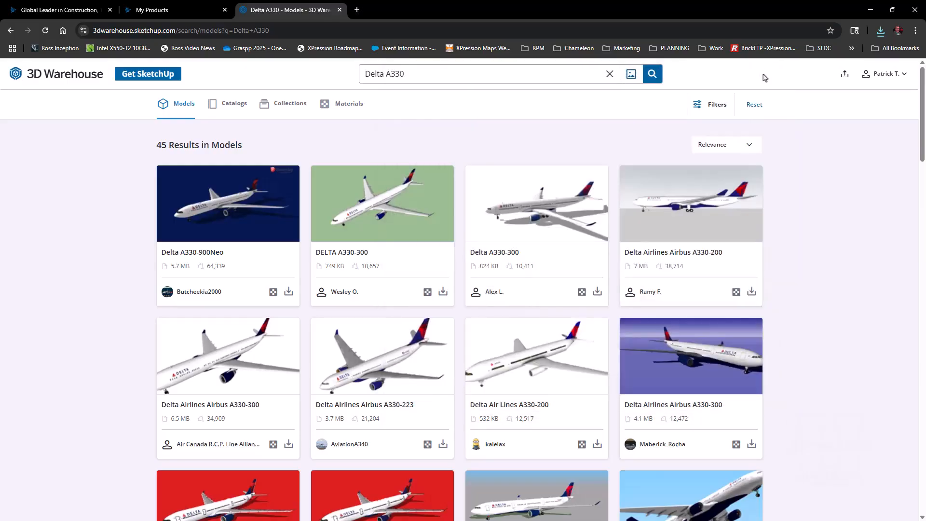
Step: Switch to XPression and start a new drawing of type 3D Object
click(872, 13)
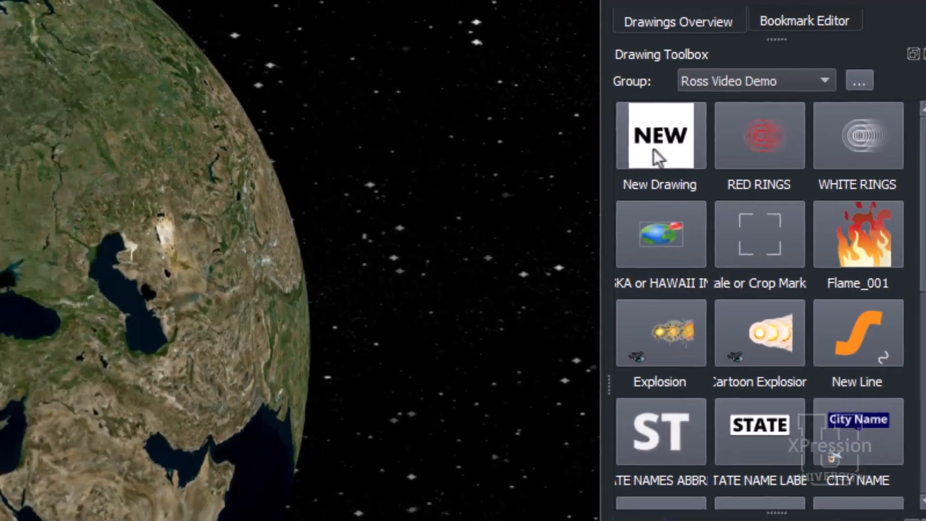
click(628, 152)
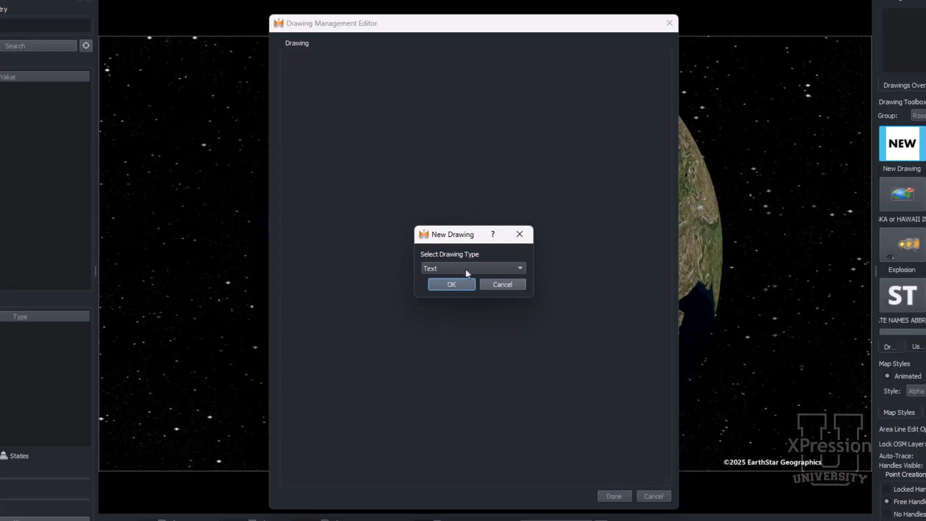
click(467, 268)
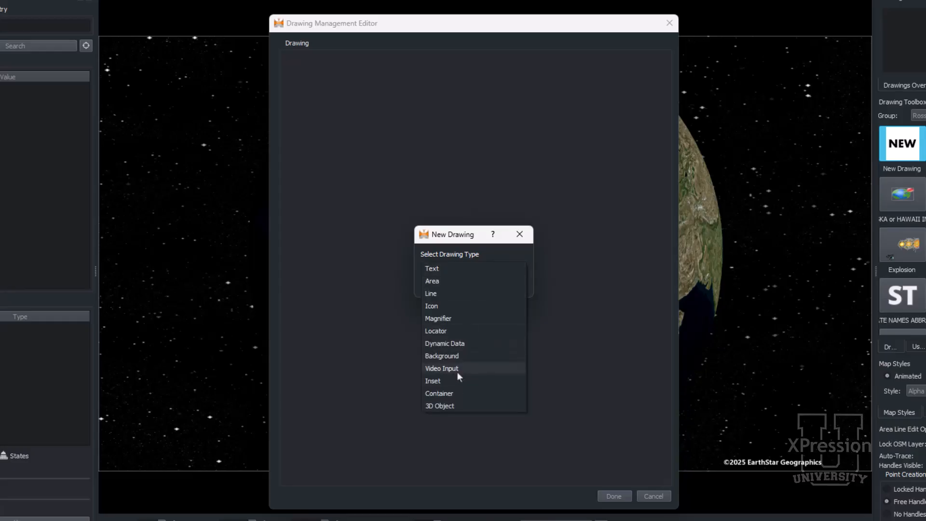
click(465, 409)
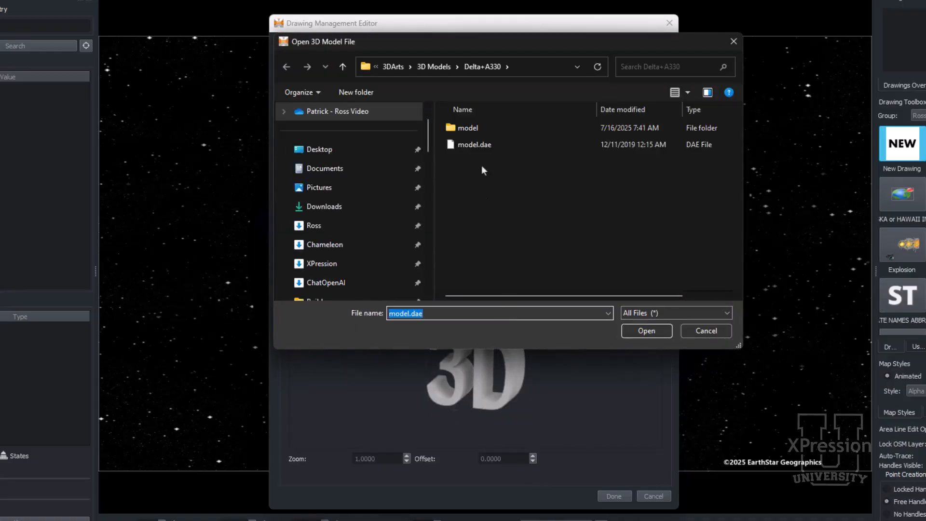
Step: Open model.dae from the Delta+A330 (1) folder as the drawing's 3D model
click(432, 70)
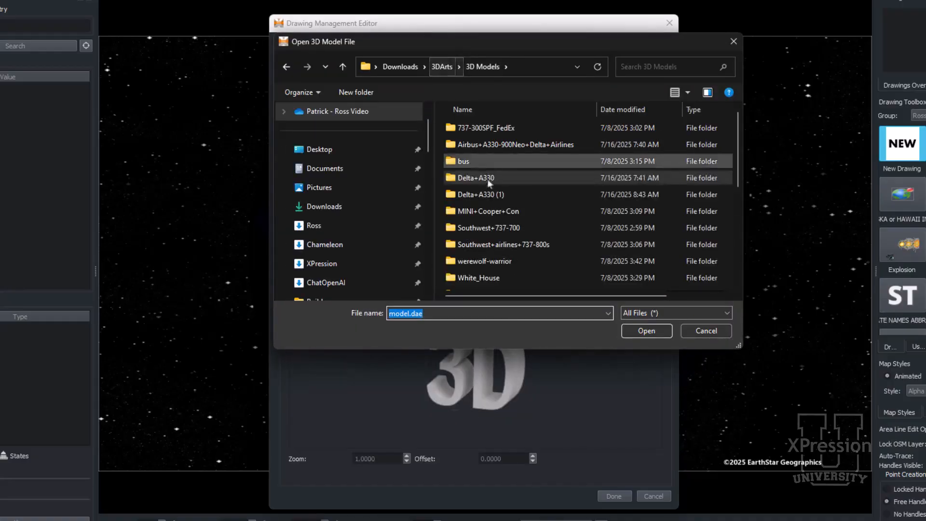
double_click(485, 194)
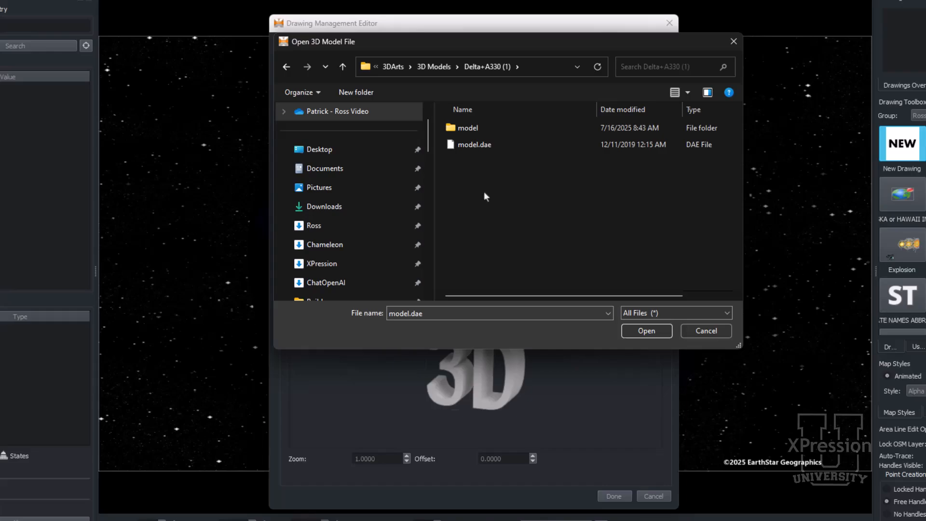
click(473, 146)
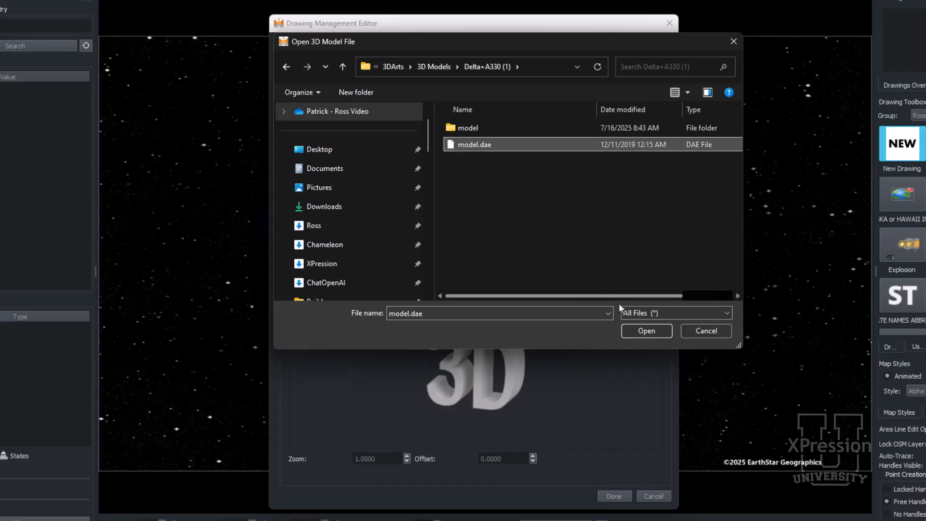
click(644, 333)
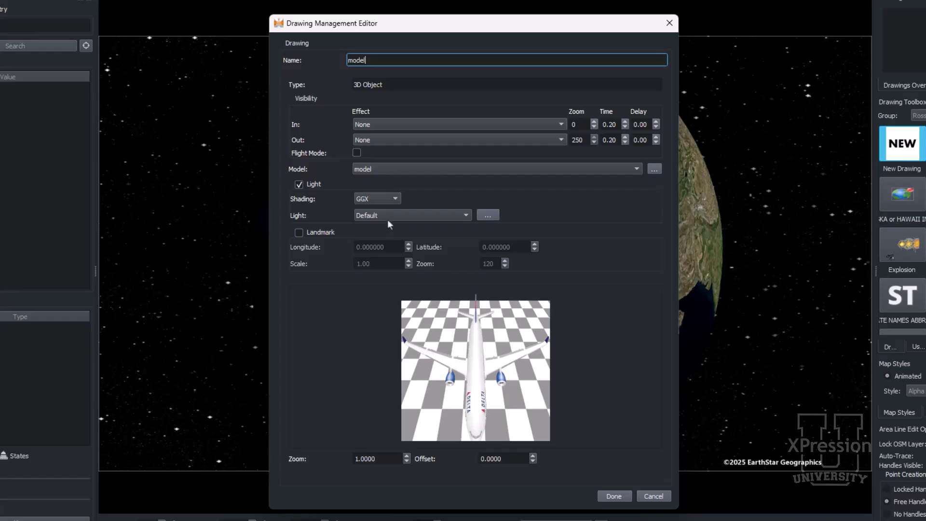
Step: Switch the shading to BlinnPhong and back to GGX
click(389, 198)
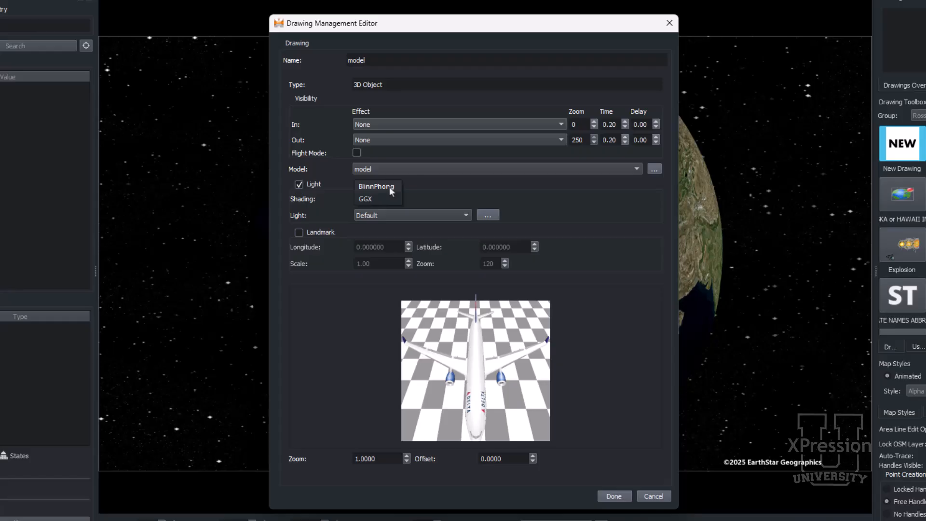
click(389, 187)
click(390, 197)
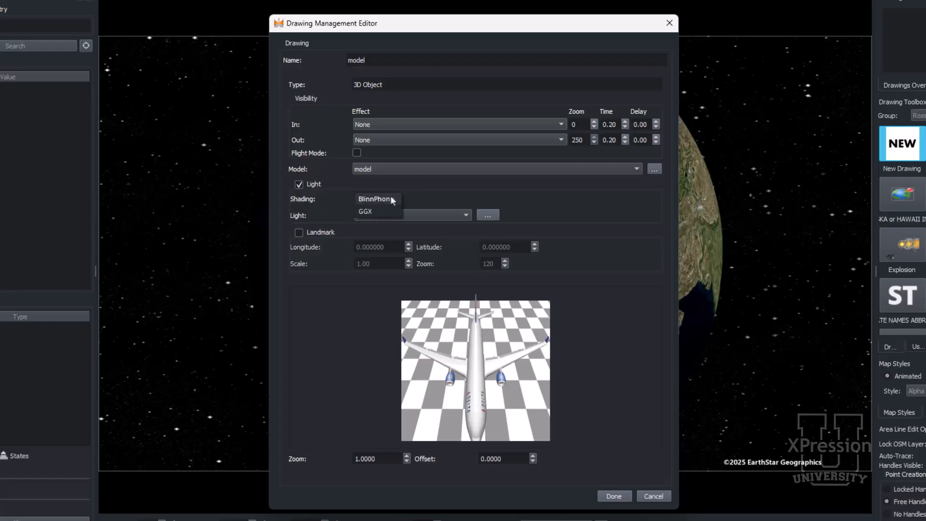
click(388, 213)
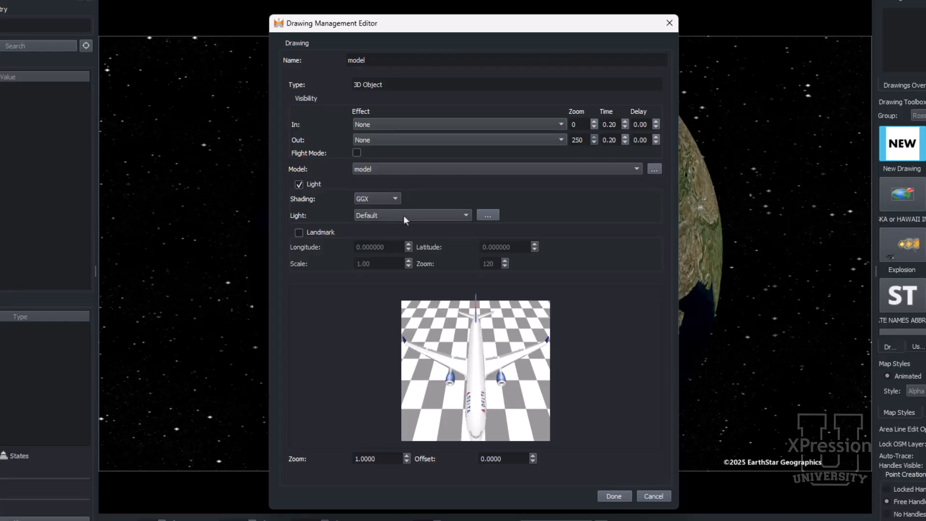
Step: In the light editor, add a light named New Light with color Grey 160 and apply it
click(404, 215)
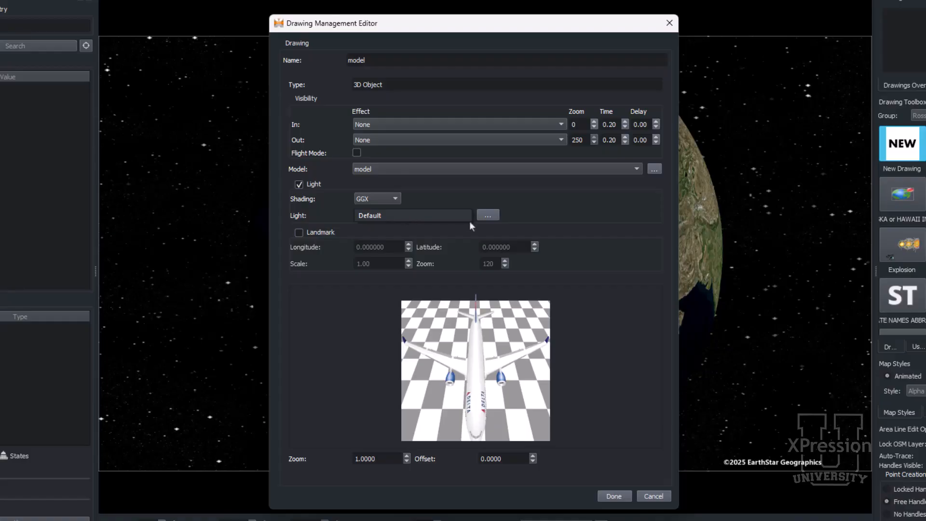
click(497, 216)
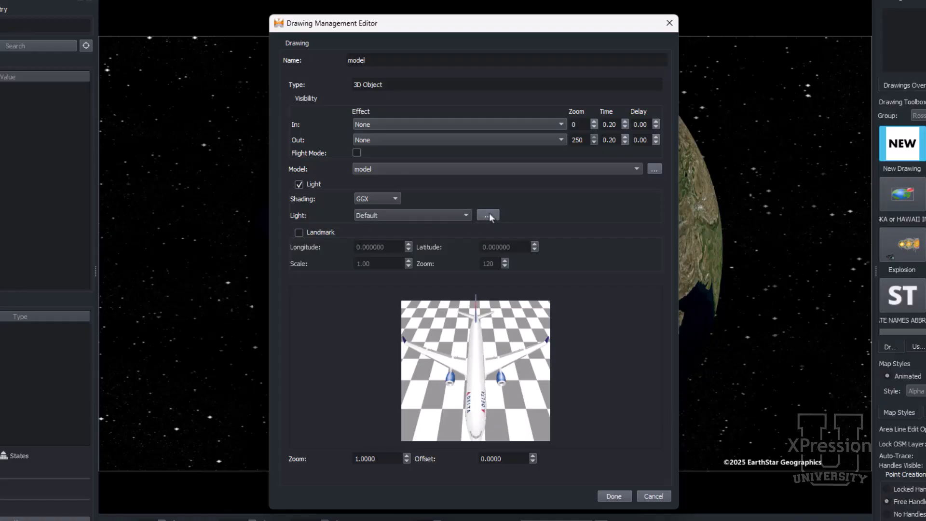
click(489, 217)
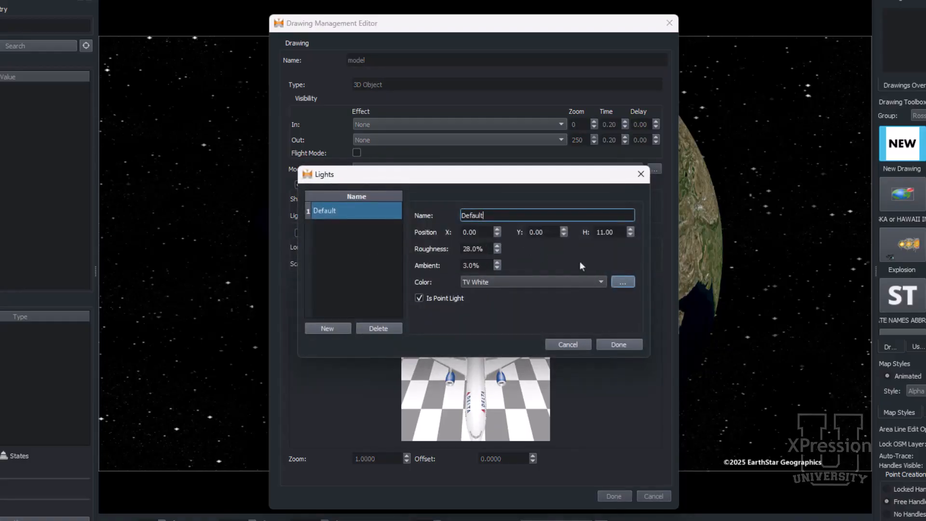
click(337, 328)
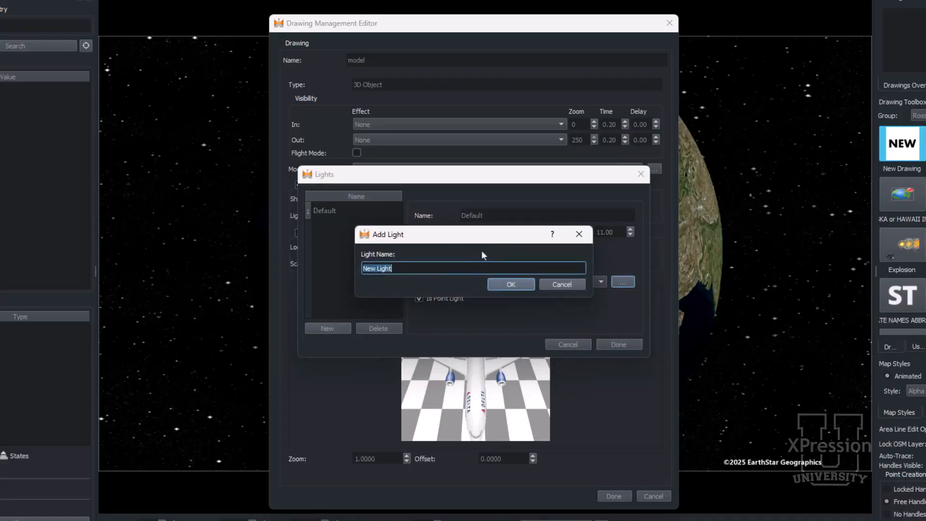
key(Return)
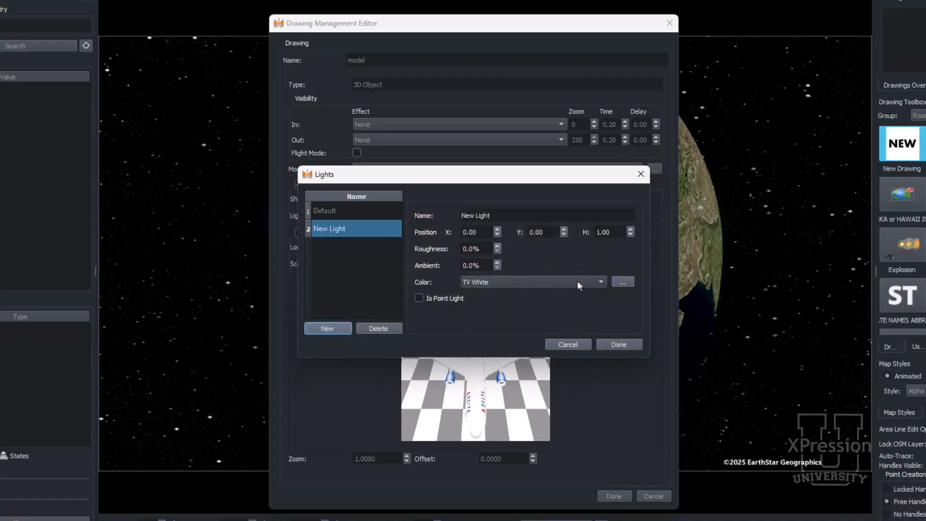
click(598, 282)
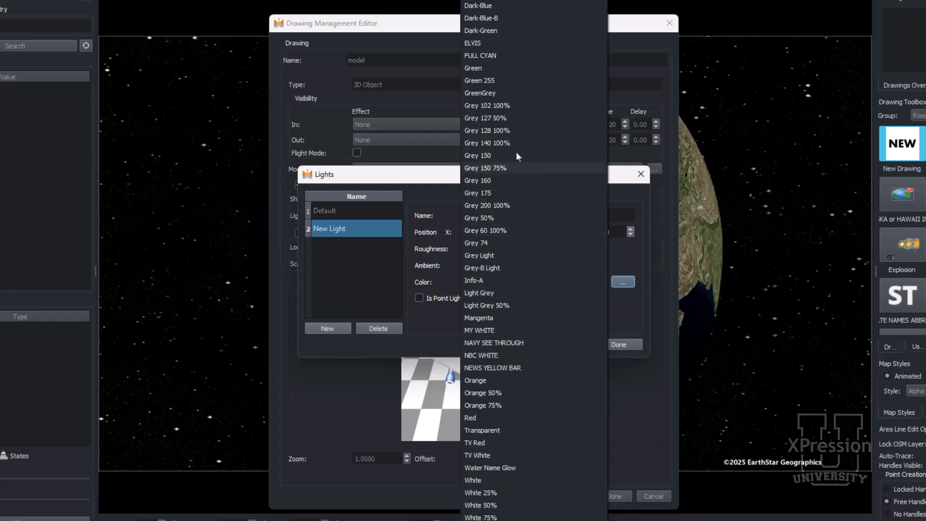
click(525, 182)
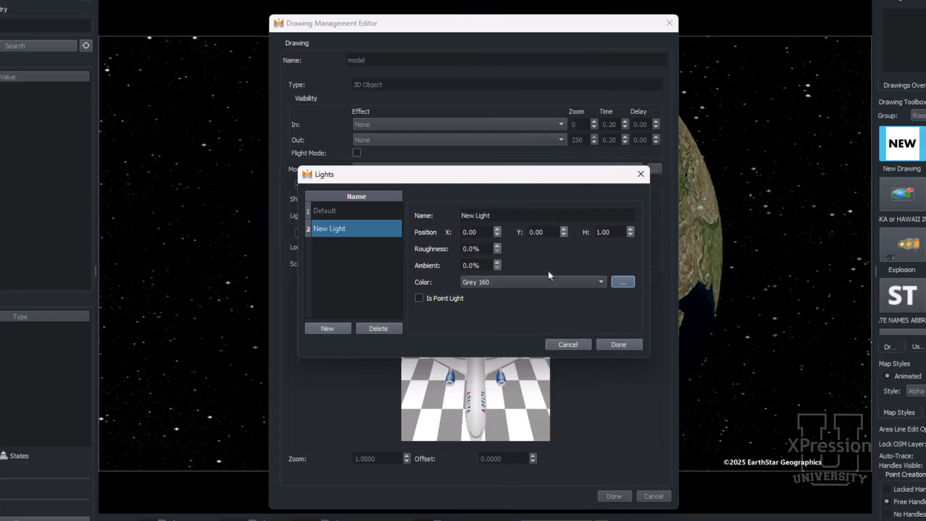
click(613, 346)
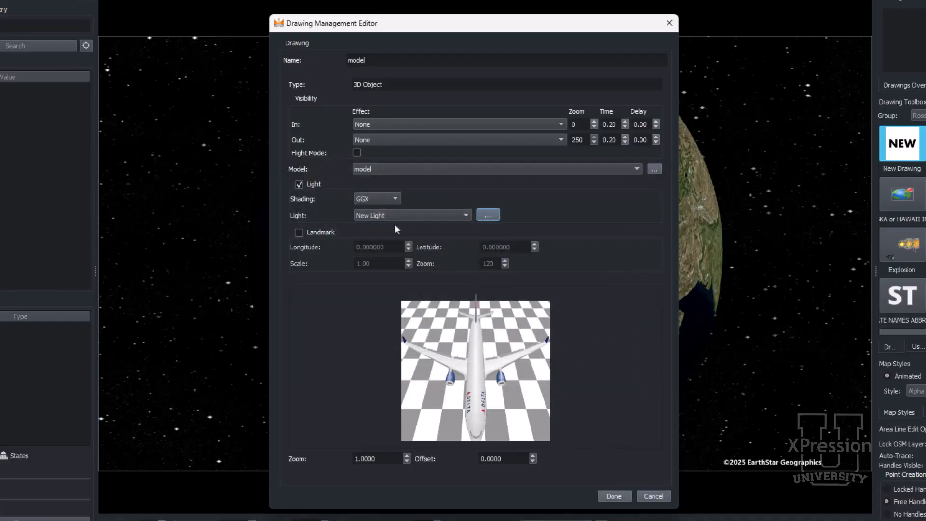
Step: Toggle the Landmark option on and off again
click(313, 233)
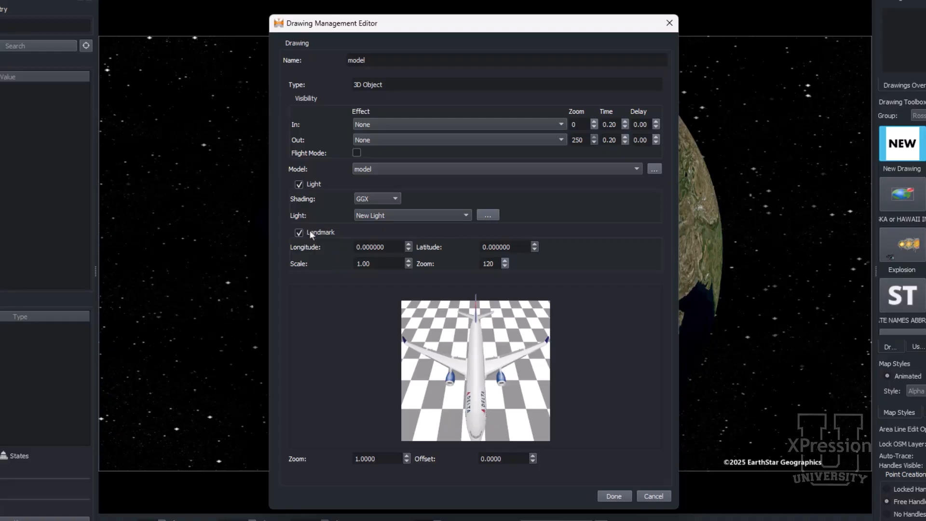
click(309, 232)
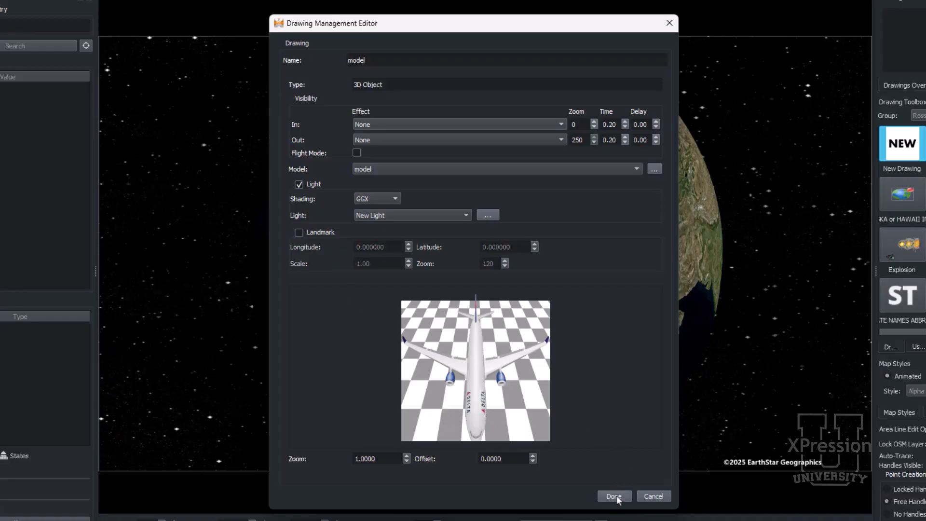
Step: Rename the drawing to Delta A330 and finish the Drawing Management Editor
double_click(447, 63)
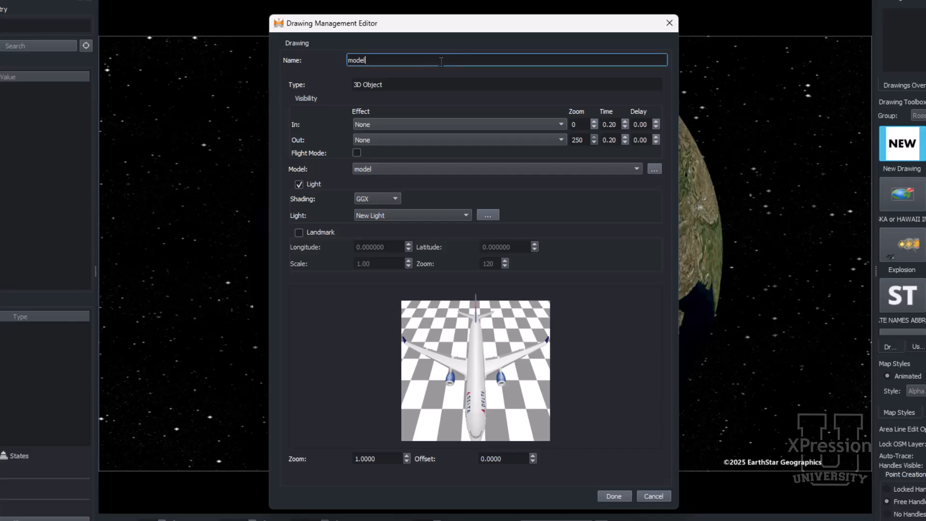
text(Delta A330)
click(614, 500)
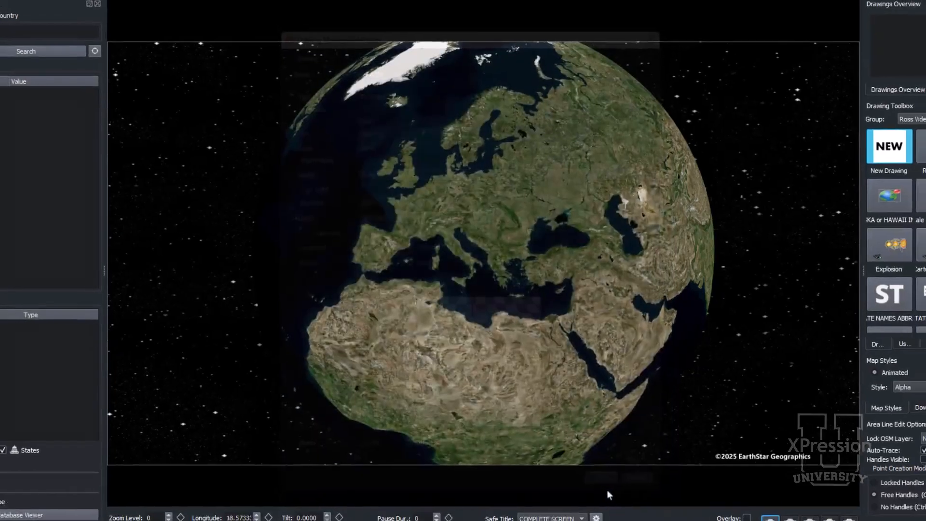
Step: Place the Delta A330 drawing onto a grassy clearing on the map, at about zoom level 250
scroll(883, 212, down, 3)
scroll(882, 213, down, 3)
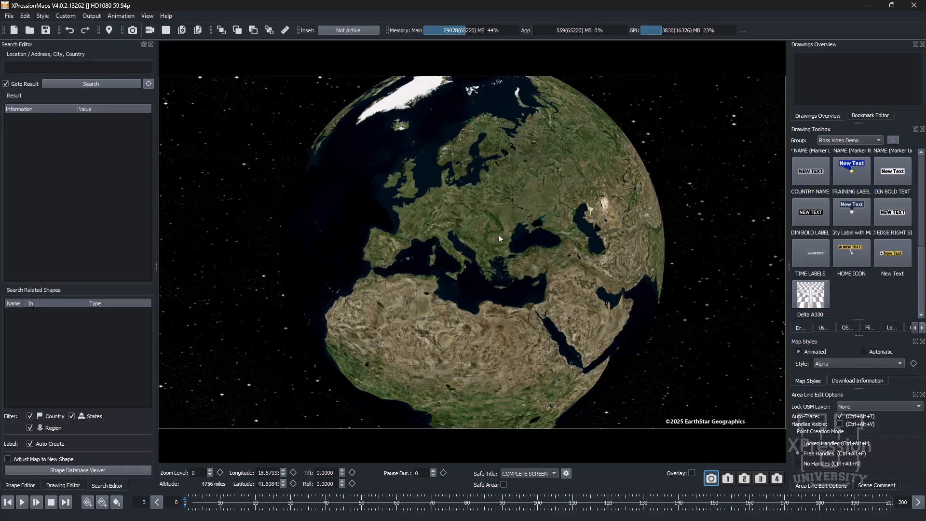
drag(394, 230, 426, 238)
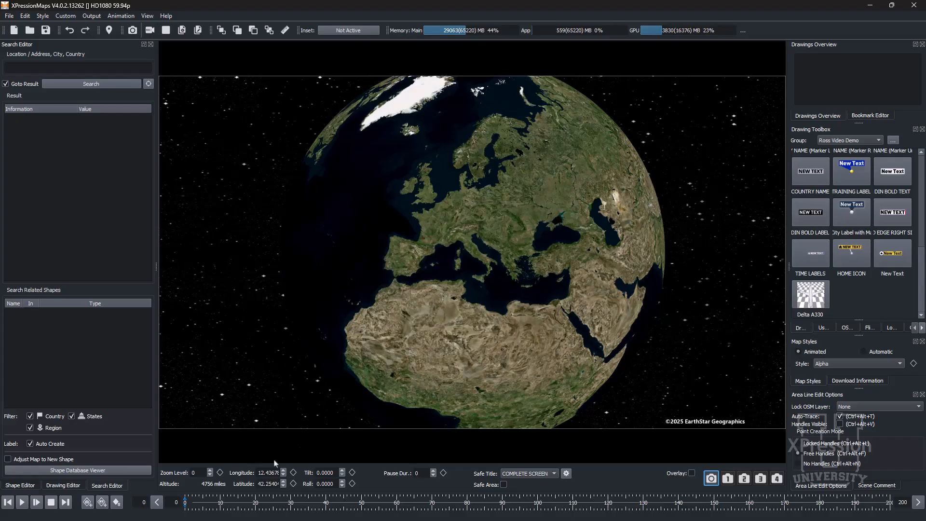
click(210, 476)
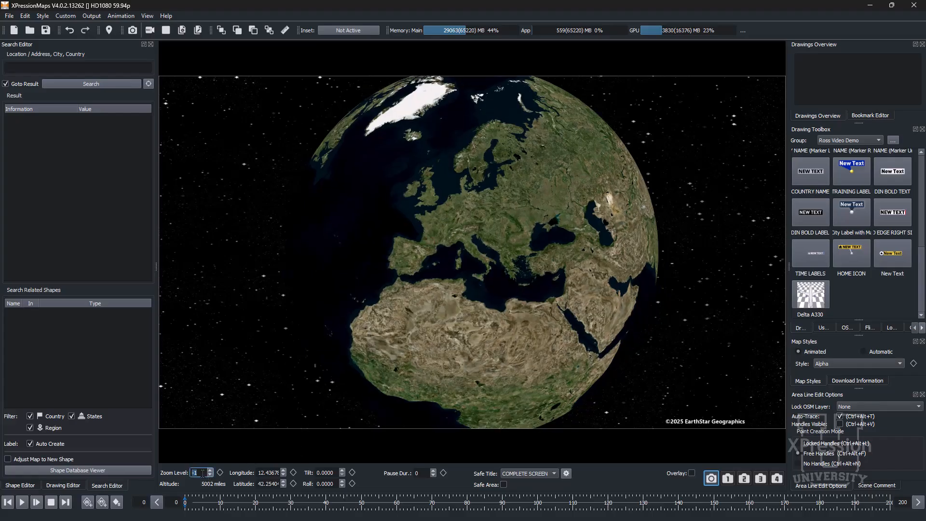
text(250)
key(Return)
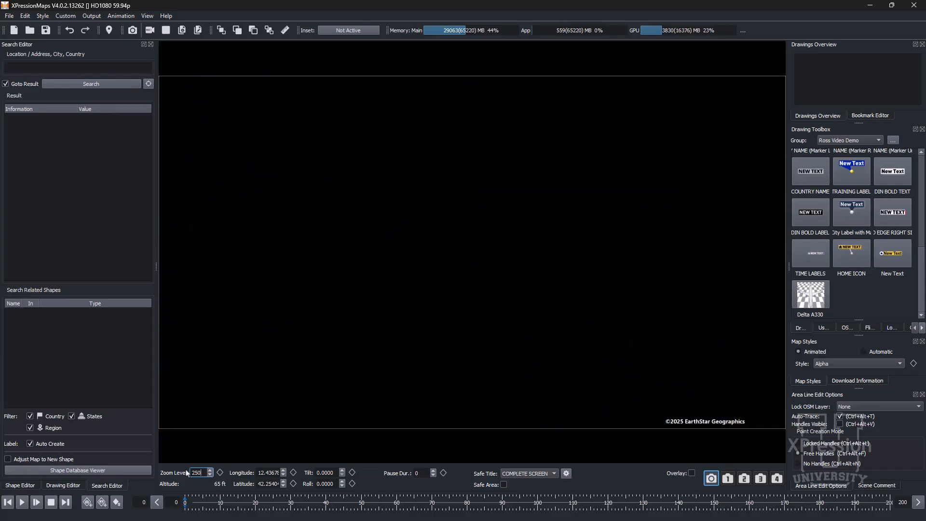
scroll(363, 331, down, 8)
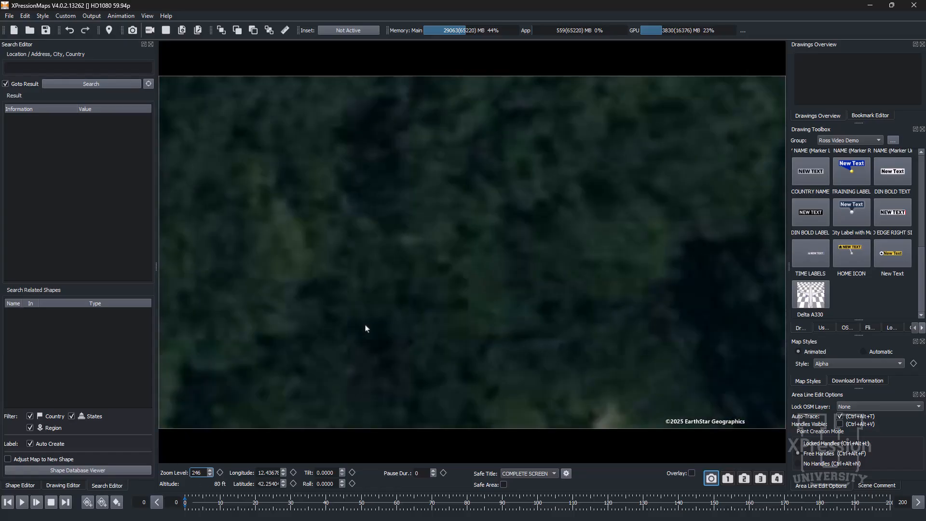
scroll(365, 328, down, 6)
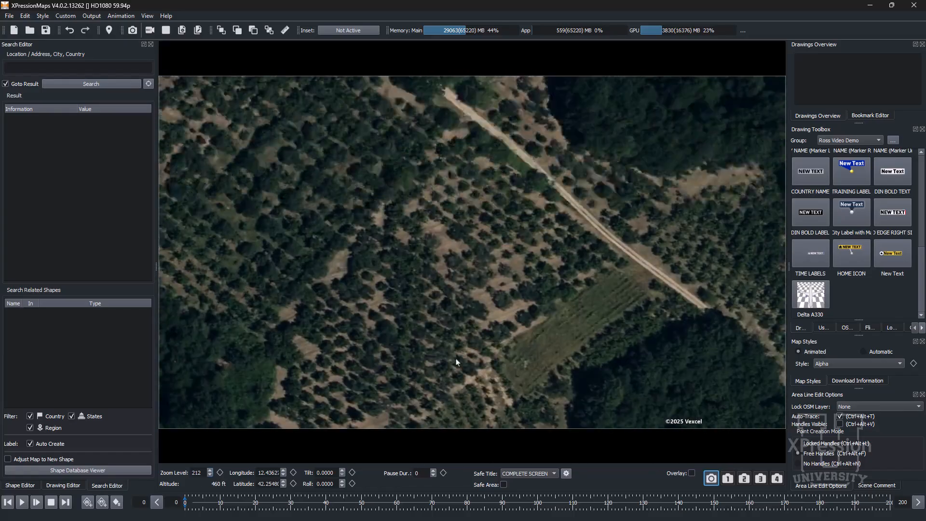
drag(456, 359, 470, 404)
scroll(456, 332, down, 4)
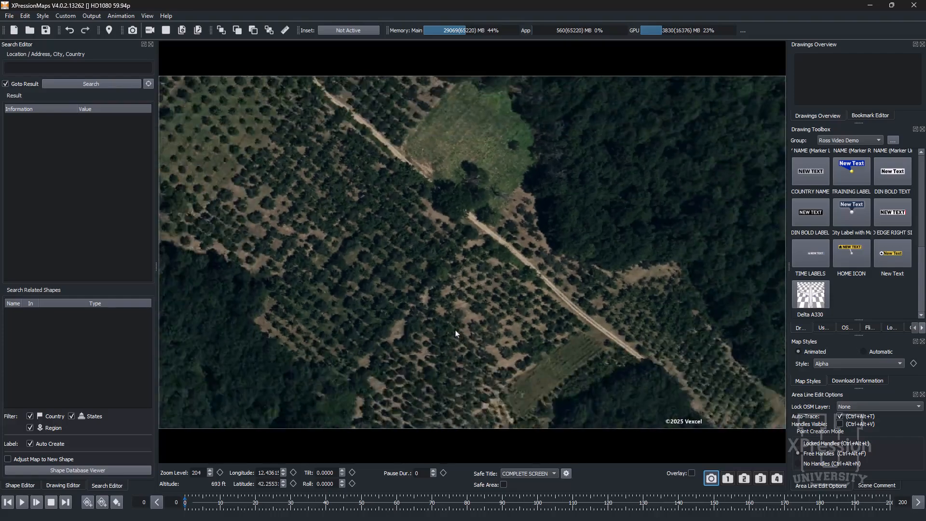
scroll(458, 309, up, 4)
drag(435, 160, 477, 308)
scroll(487, 314, up, 3)
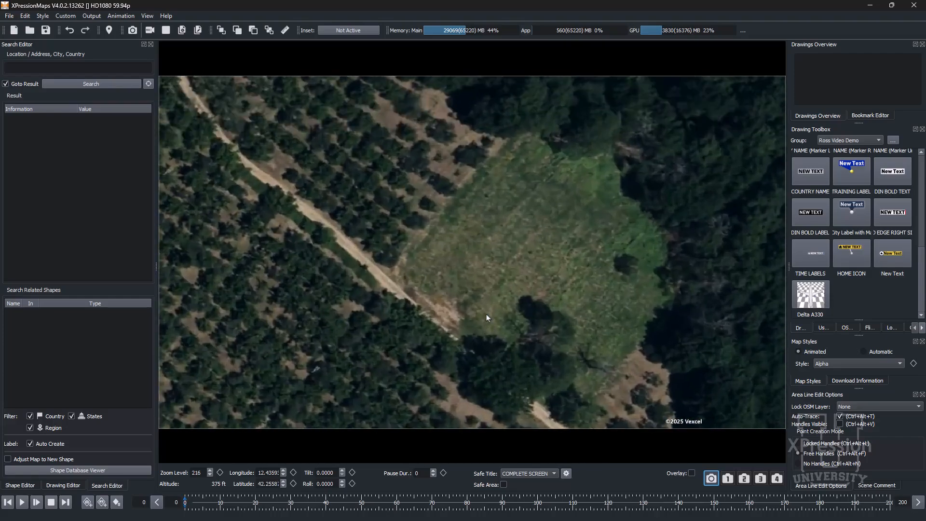
drag(812, 295, 488, 235)
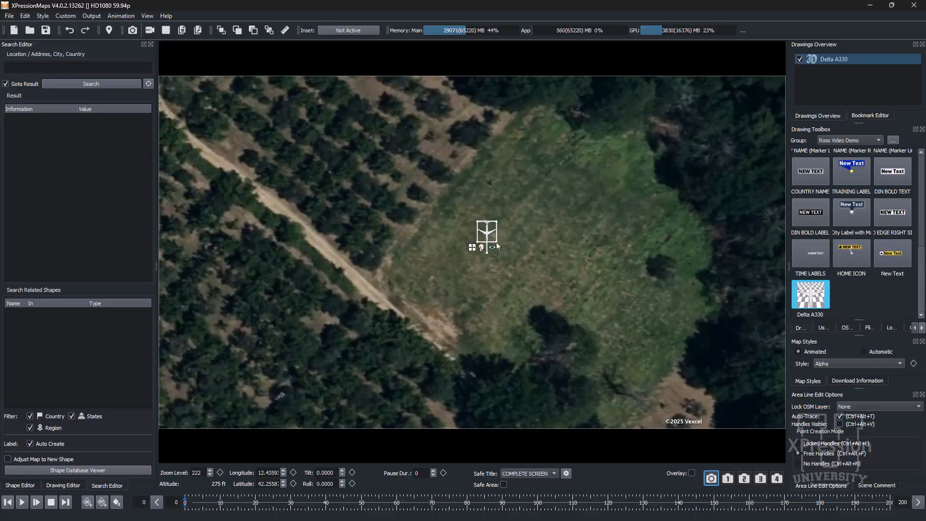
Step: Enlarge the Delta A330 model on the map and rotate it so it points sideways
drag(497, 242, 506, 251)
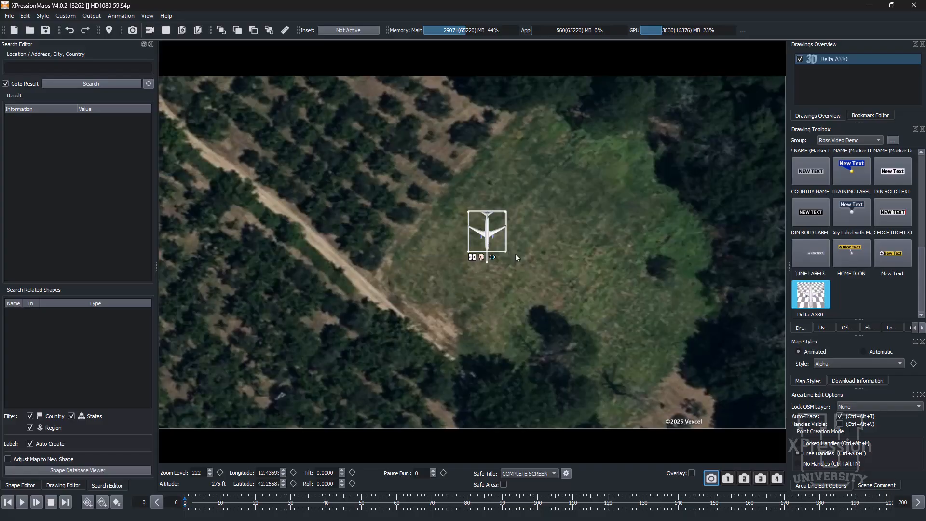
scroll(515, 251, up, 3)
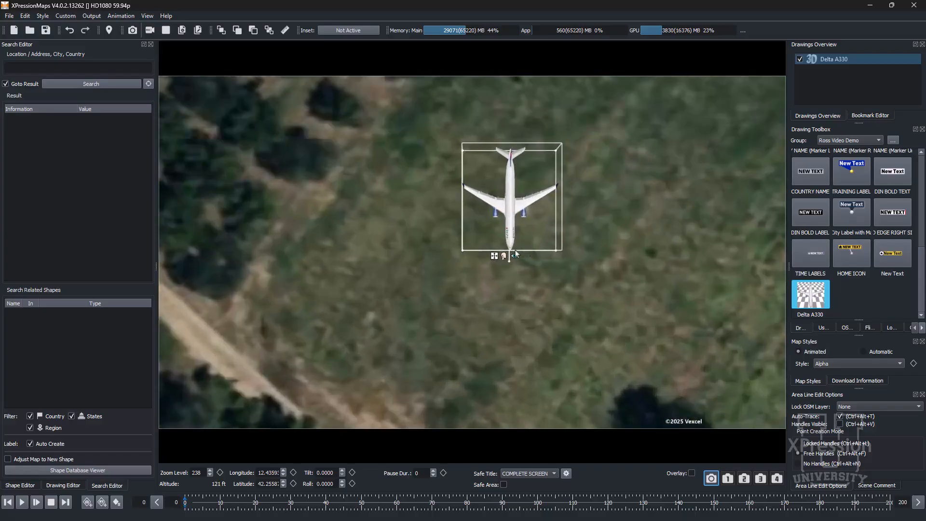
ctrl+right_drag(549, 261, 547, 198)
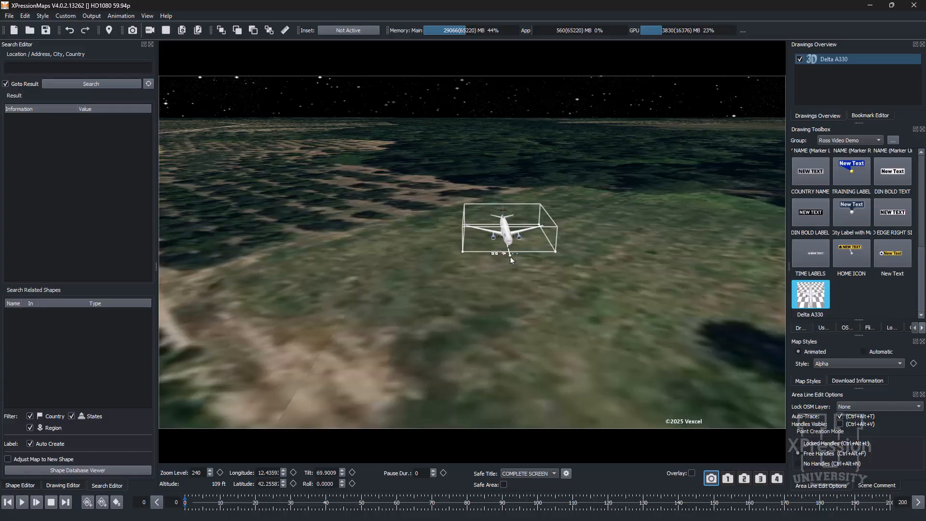
drag(510, 256, 418, 242)
scroll(518, 284, up, 2)
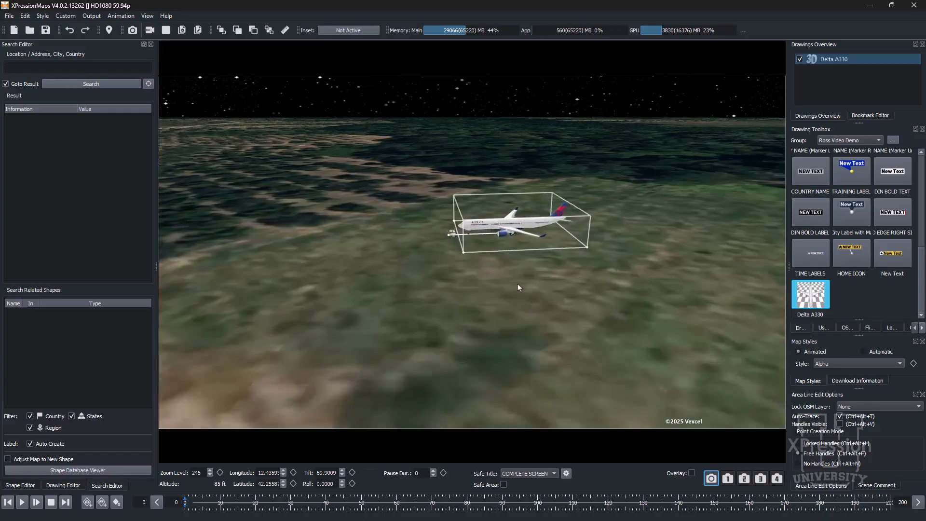
scroll(517, 284, up, 1)
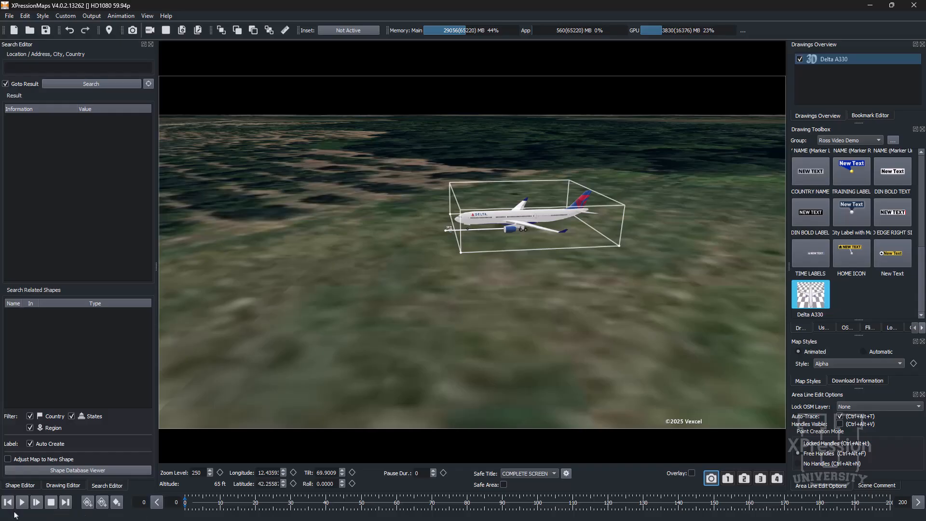
Step: In the Drawing Editor, enable the drawing's altitude and step it up to 4 ft, then back down again
click(57, 487)
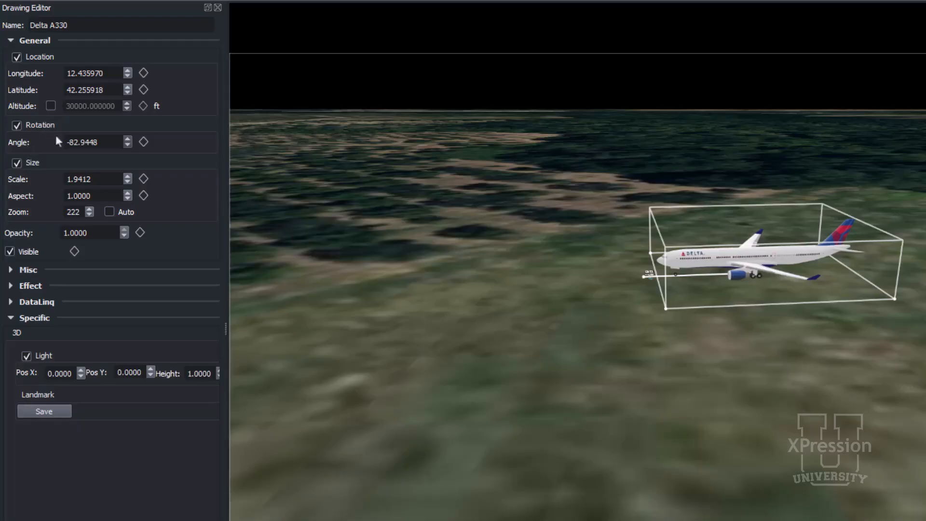
click(47, 107)
click(128, 103)
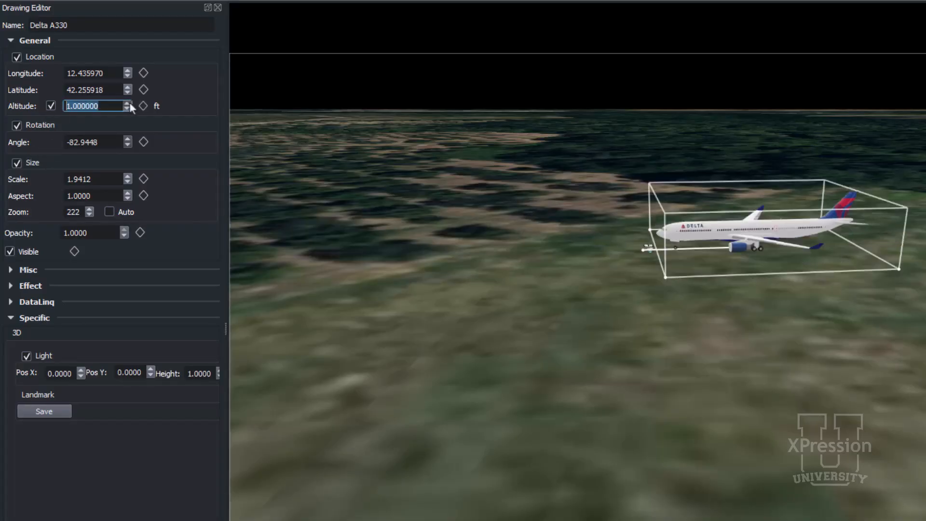
click(128, 103)
click(127, 103)
click(128, 103)
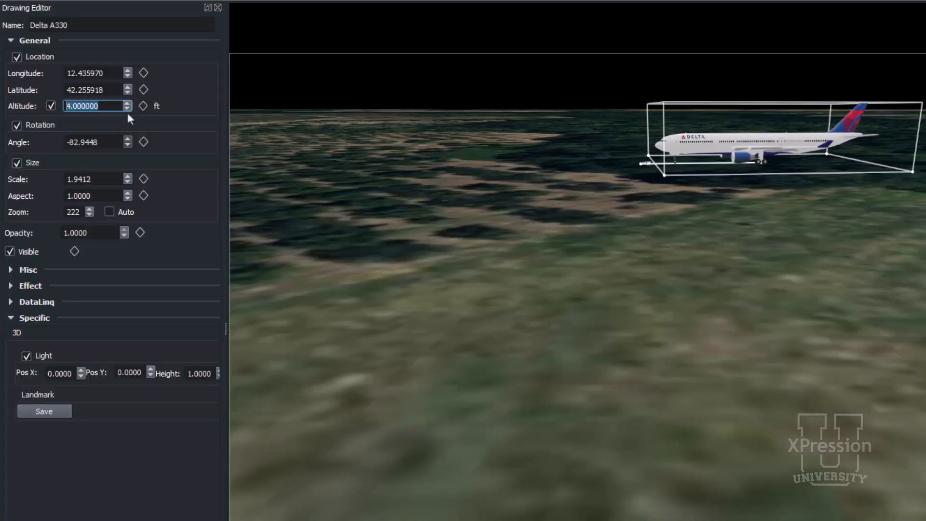
click(127, 109)
click(127, 109)
click(127, 109)
click(126, 109)
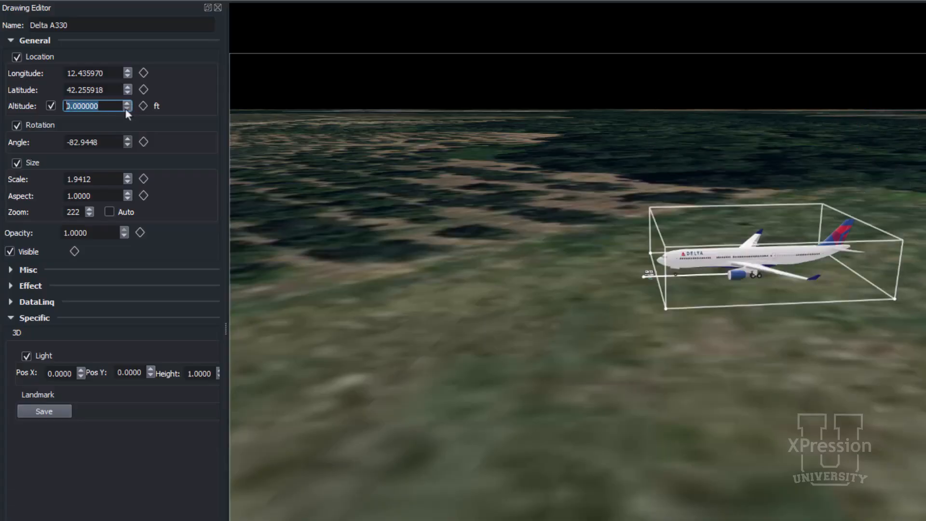